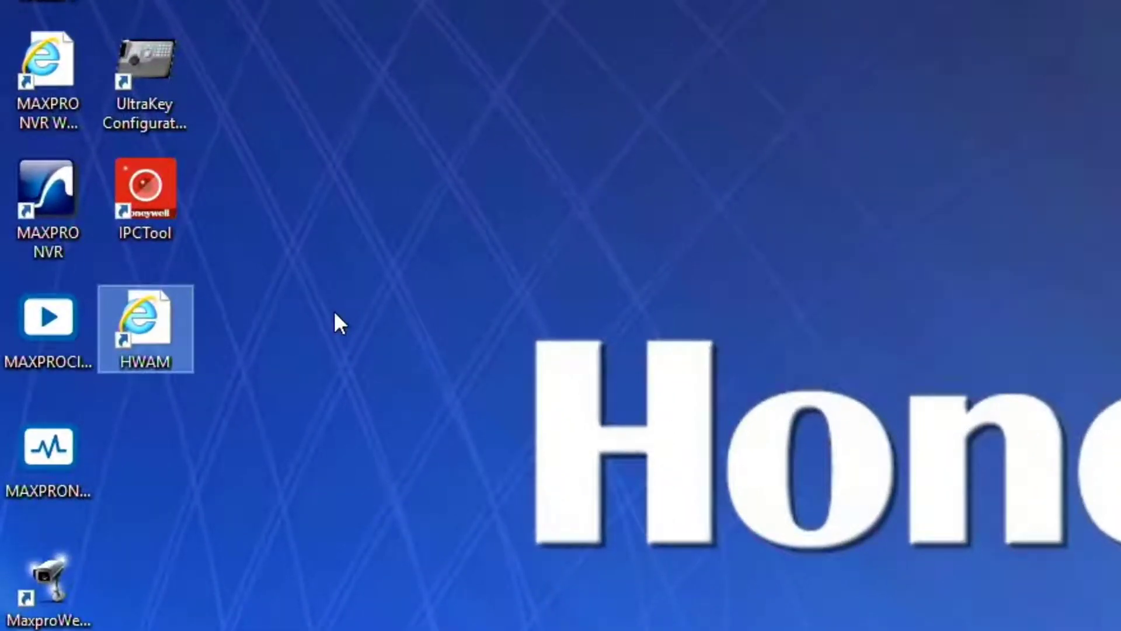
- Launch HWAM and open the ARC-1224 Web Management link under SAS RAID Controllers
double_click(146, 330)
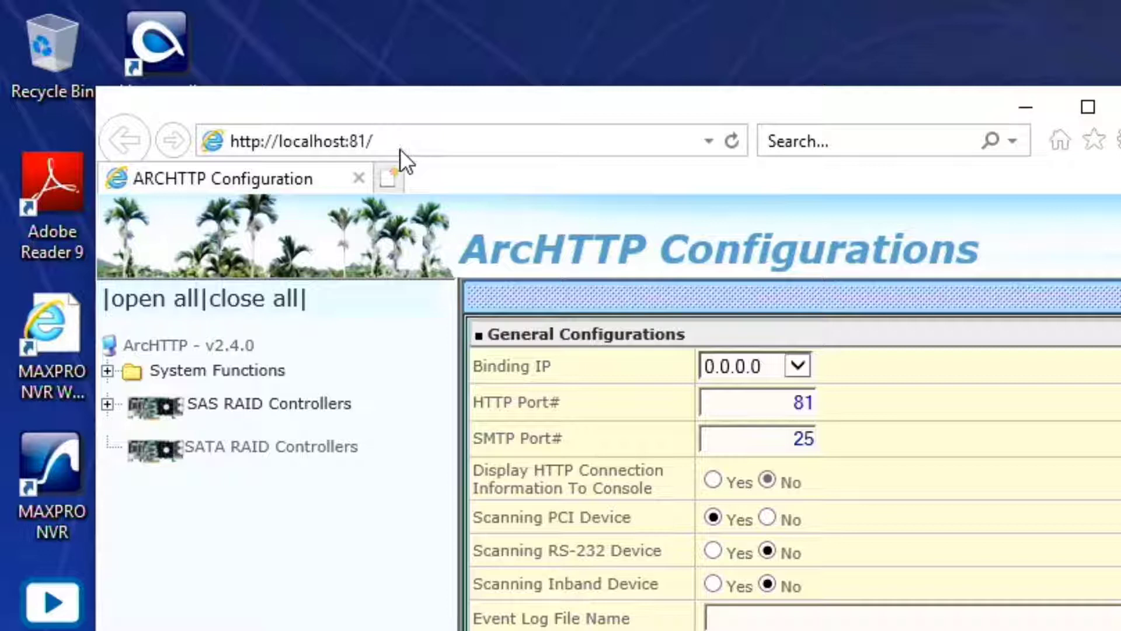
click(107, 404)
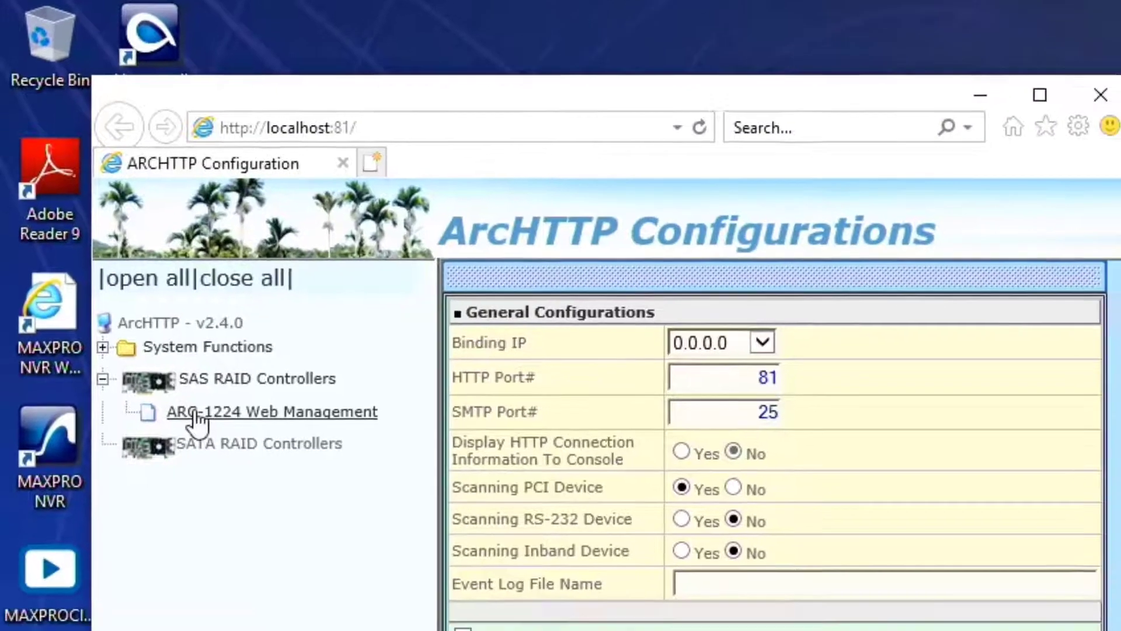
click(206, 439)
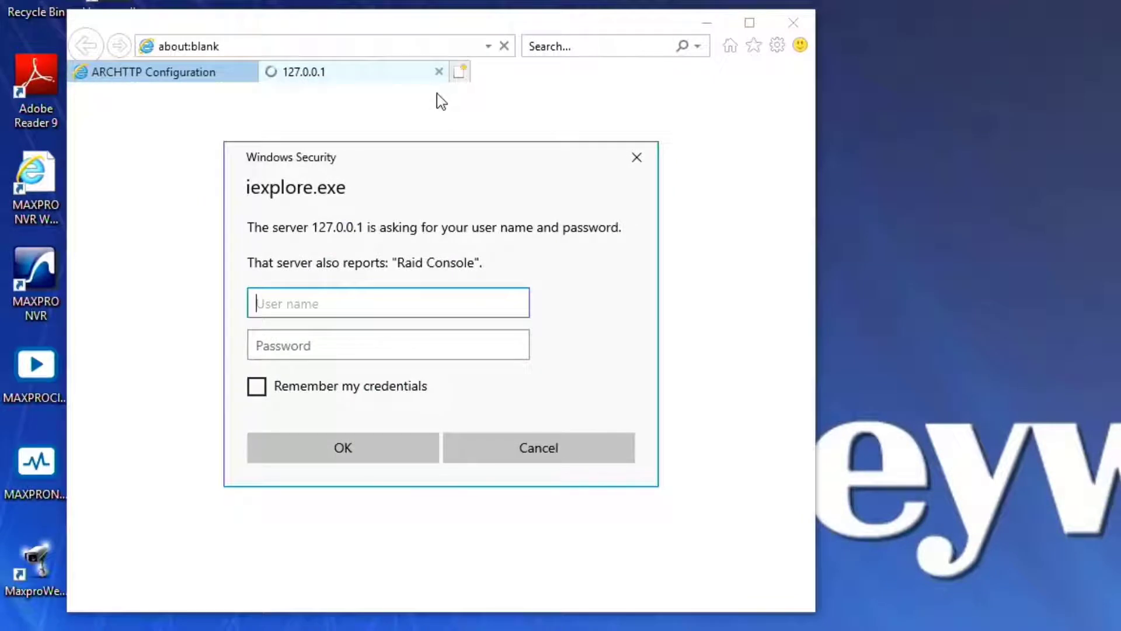
- Sign in to the Raid Console with the user name and password, then maximize the window
text(admin)
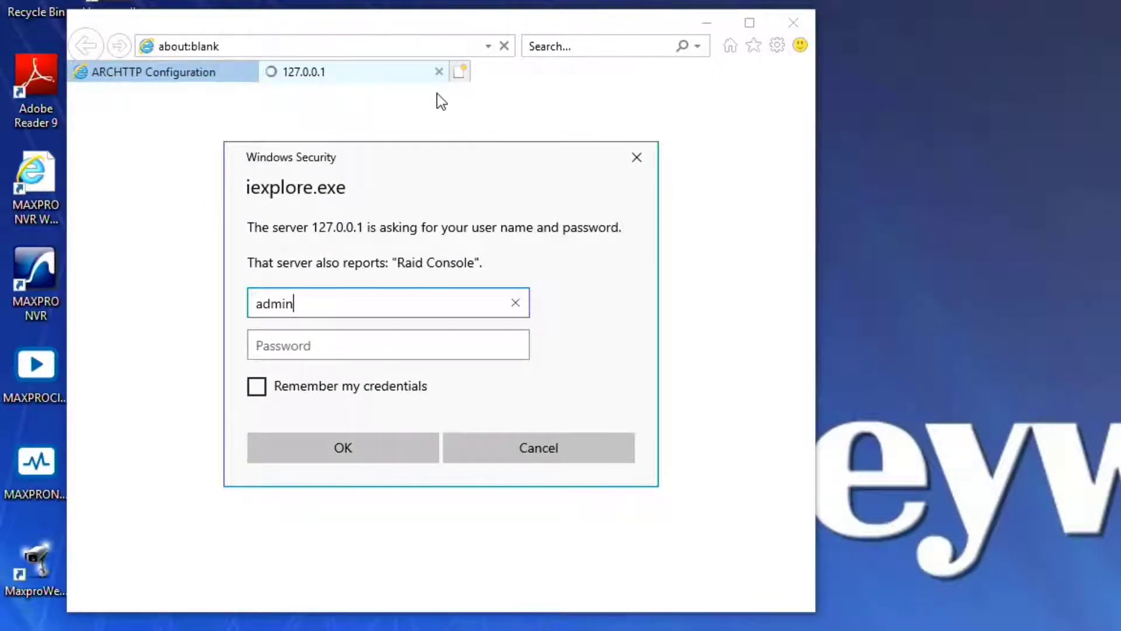
key(Tab)
text(0000)
key(Return)
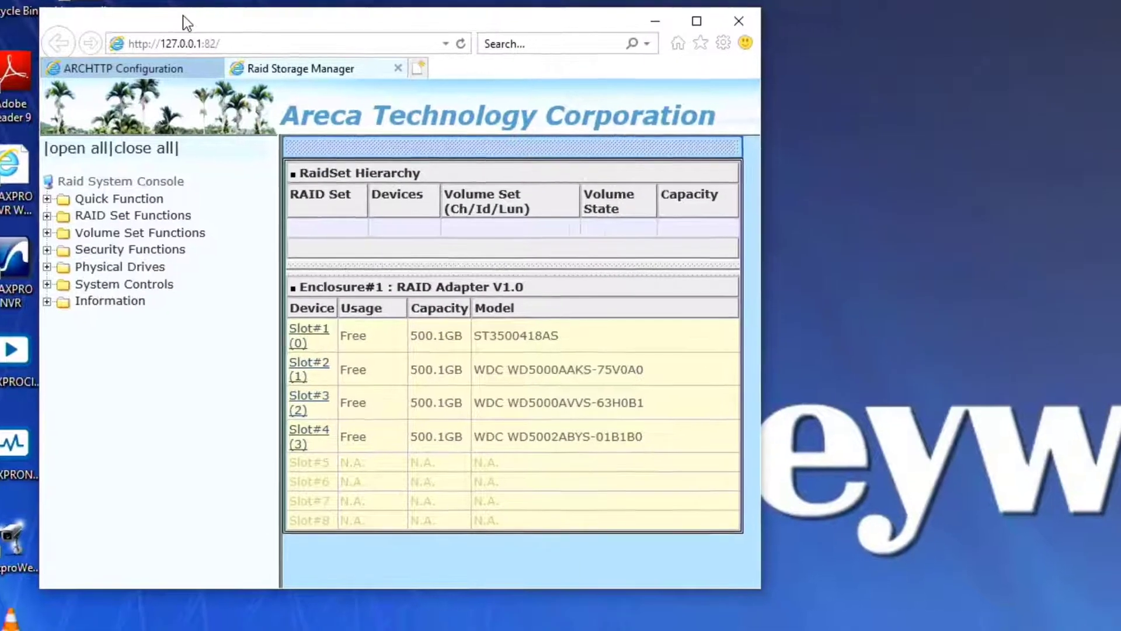
double_click(184, 16)
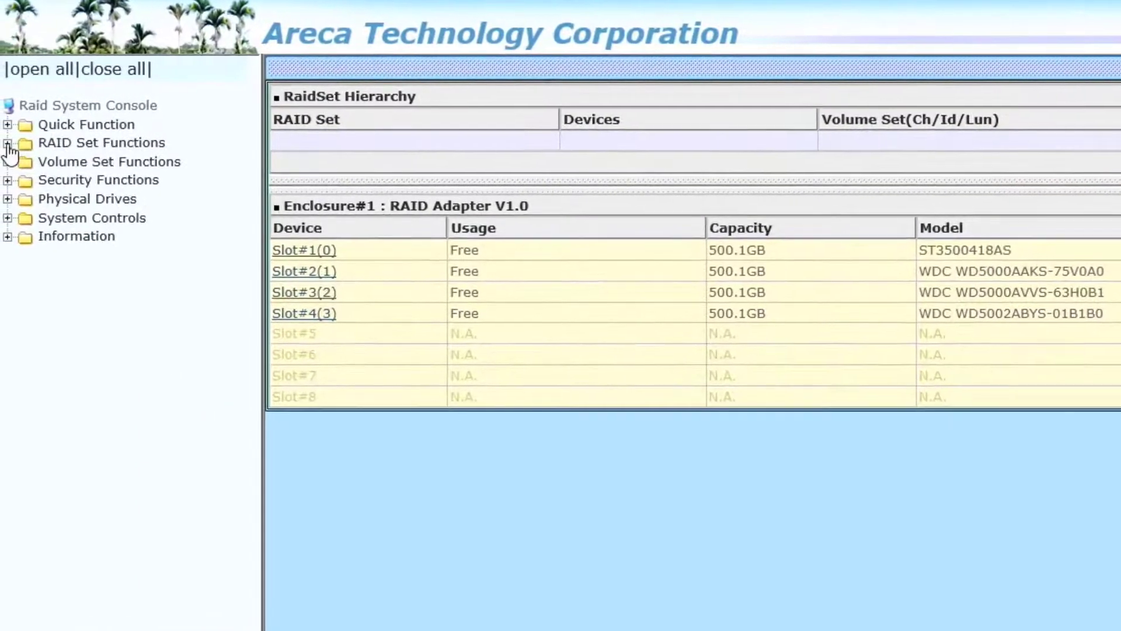
- Create Raid Set # 000 from the Slot#1–Slot#4 drives, confirming the operation
click(3, 142)
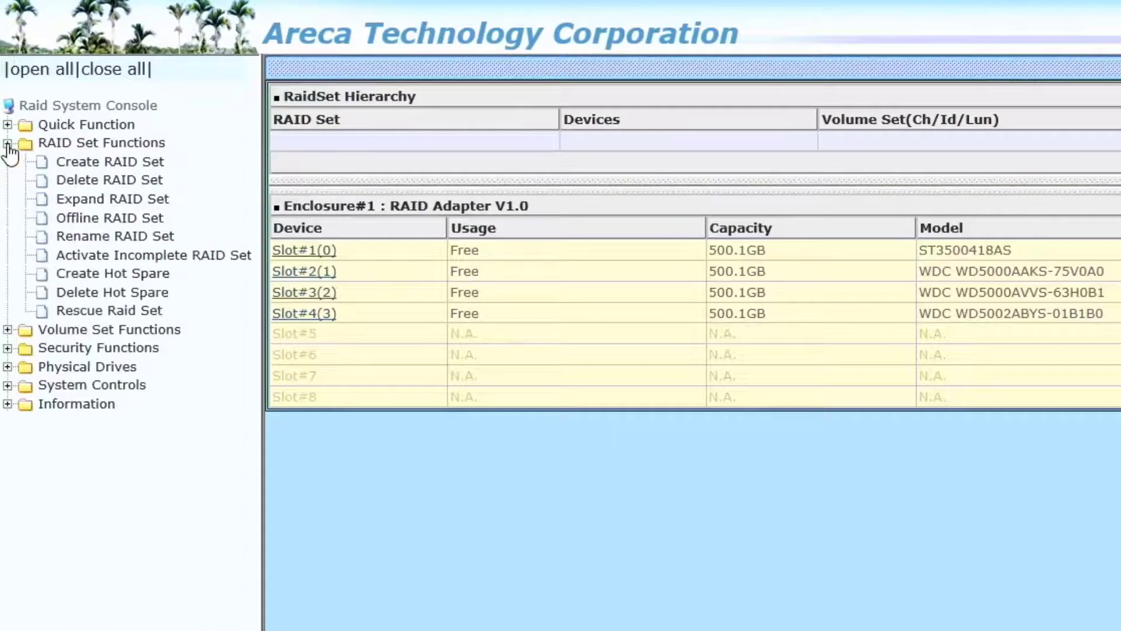
click(91, 165)
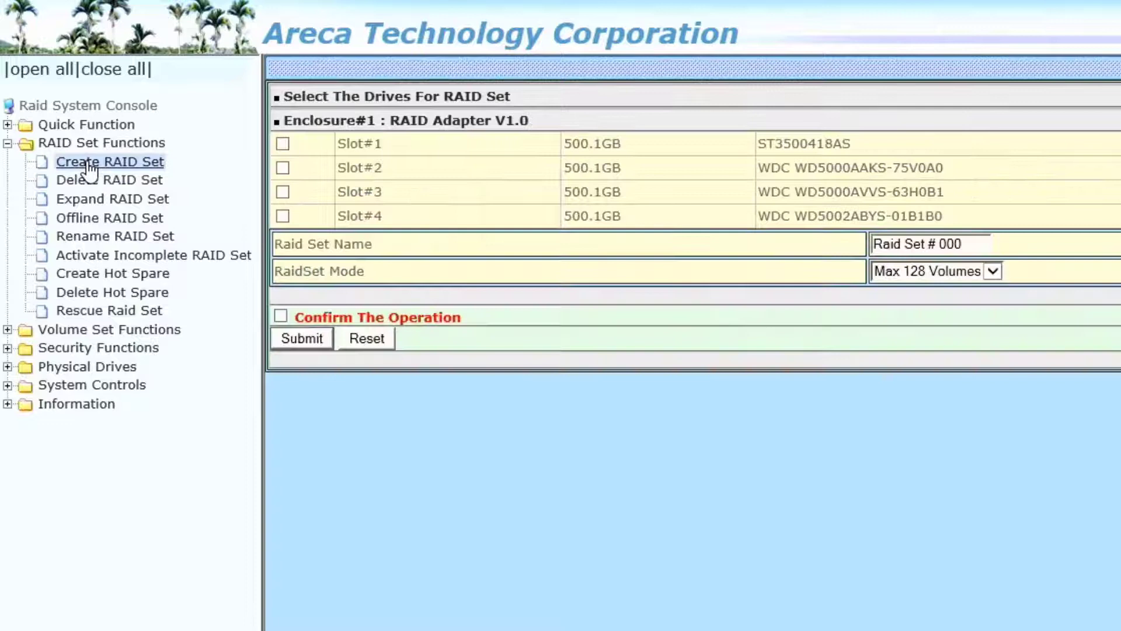
click(283, 144)
click(282, 168)
click(283, 191)
click(282, 216)
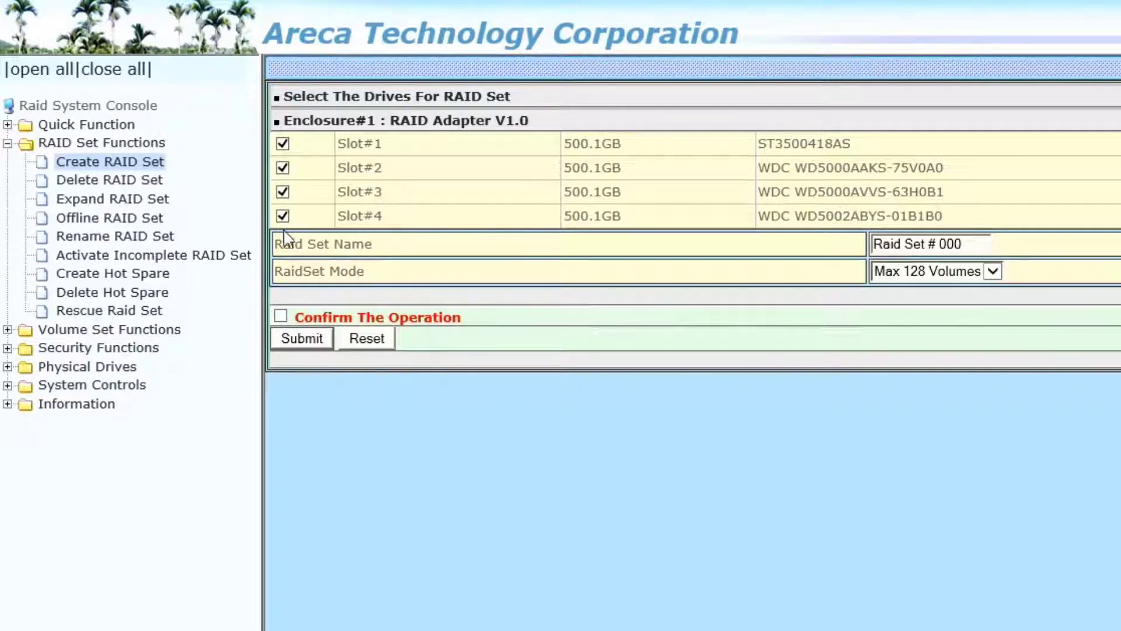
click(281, 315)
click(290, 344)
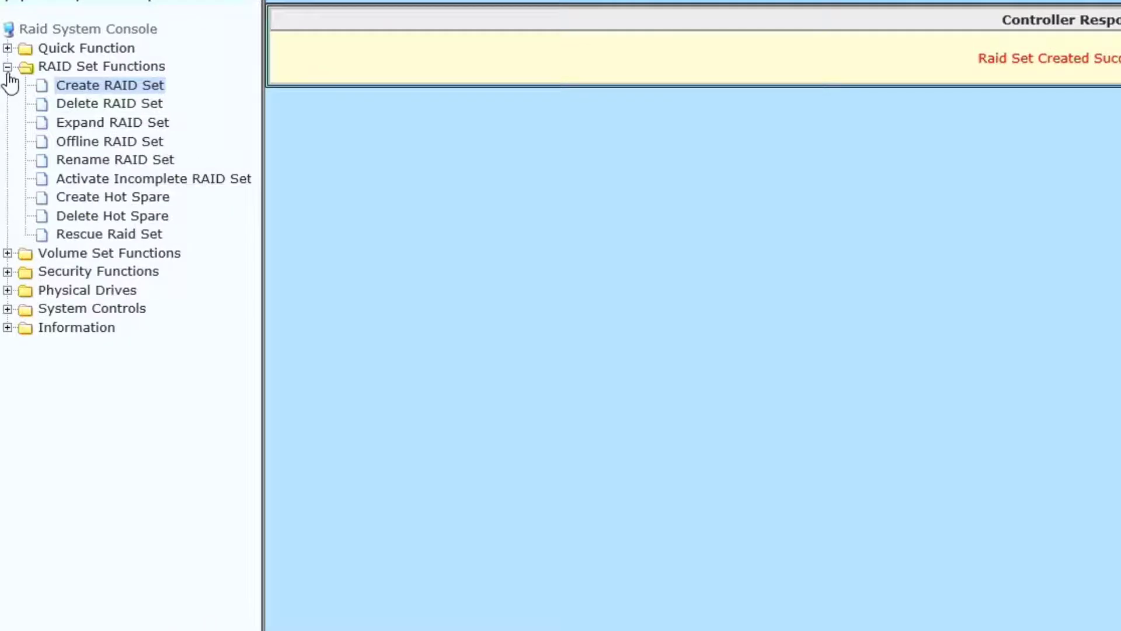
- Start a new volume set on Raid Set # 000 from Volume Set Functions
click(8, 68)
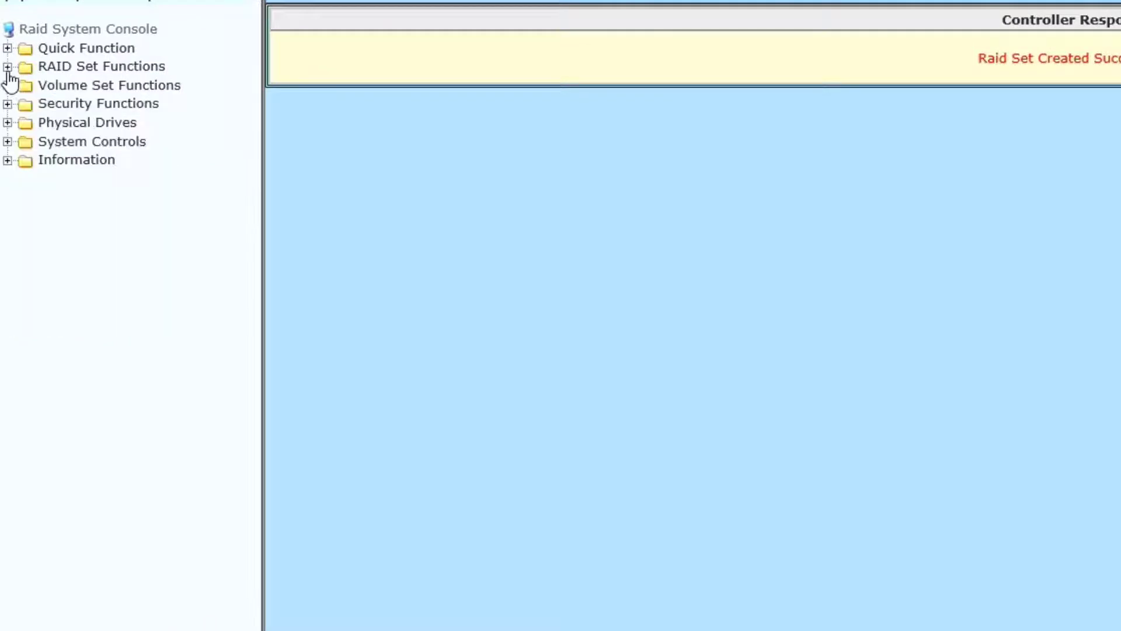
click(8, 86)
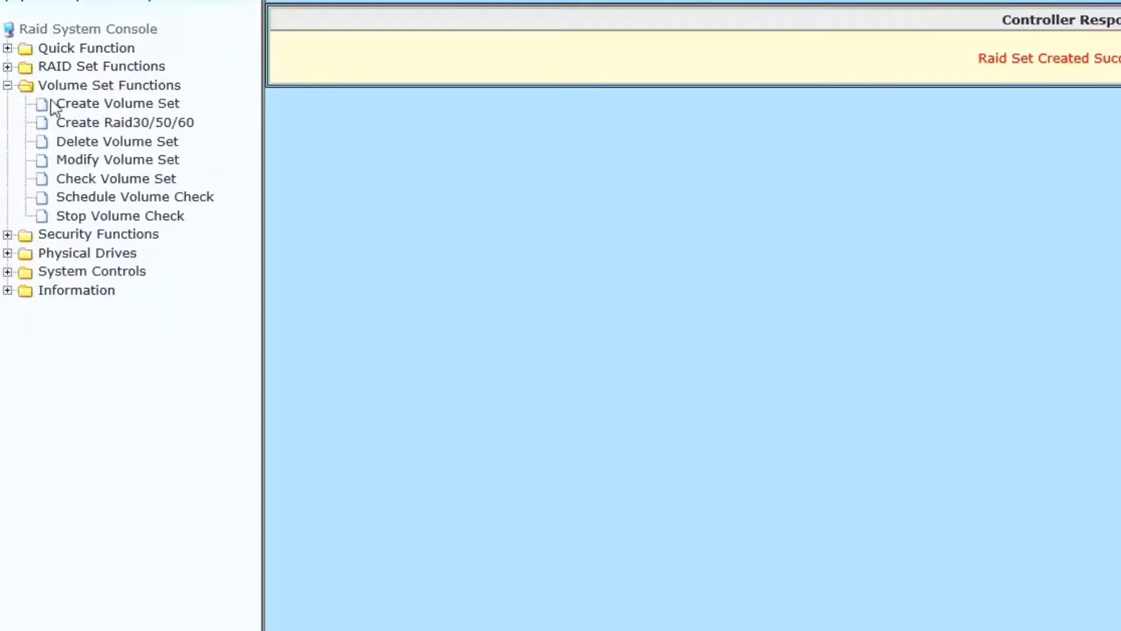
click(101, 110)
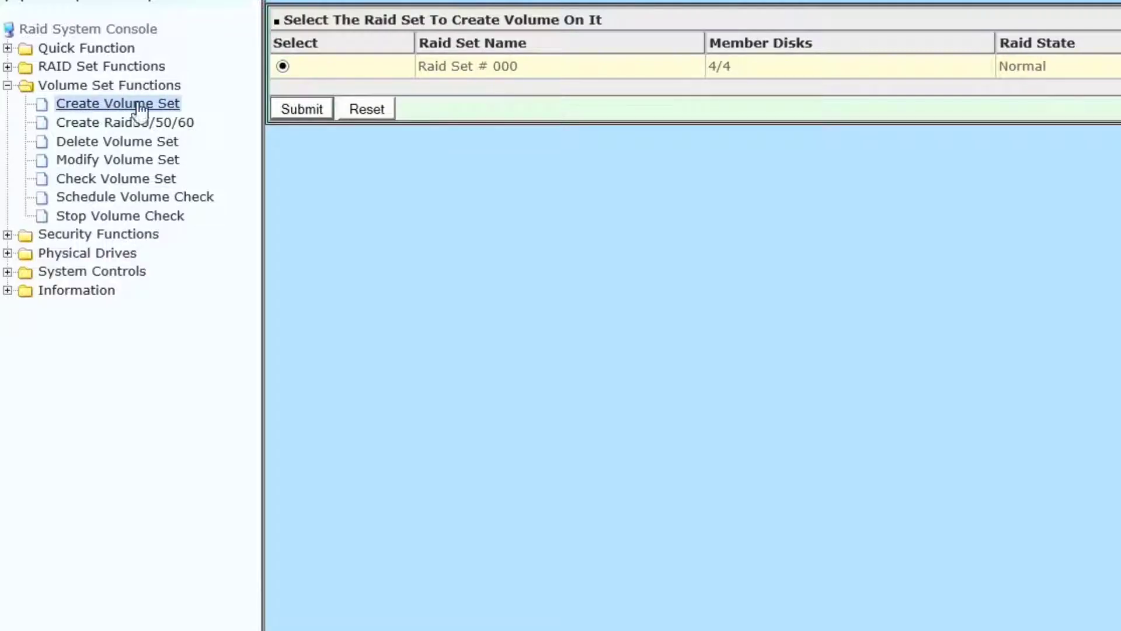
click(298, 111)
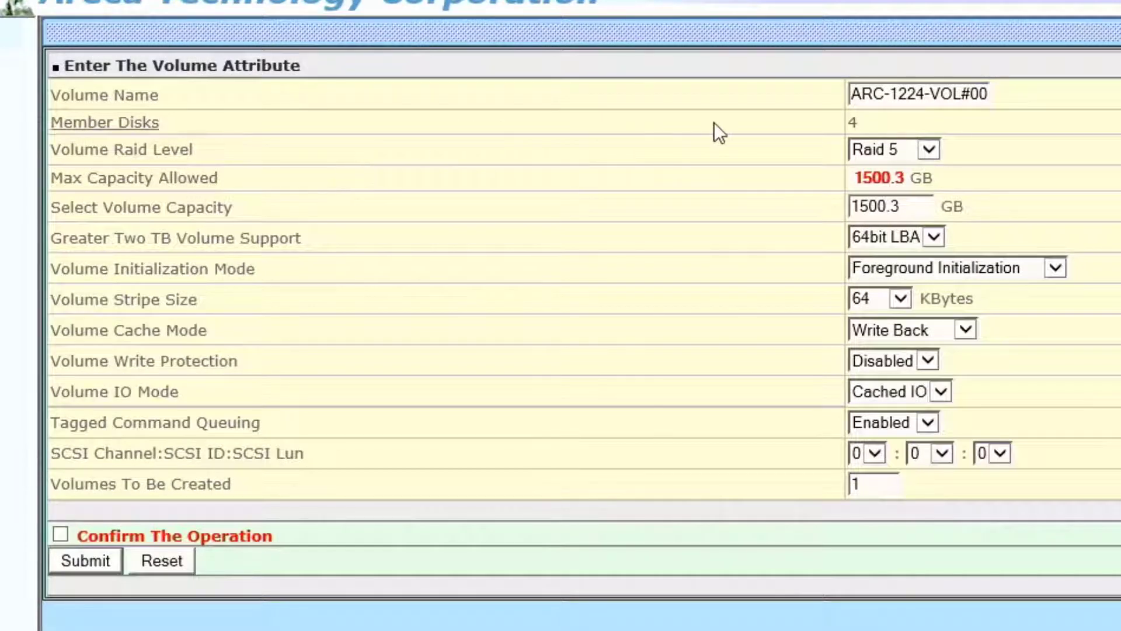
- Submit the 1500.3 GB volume as Raid 5 with Background Initialization, confirming the operation
click(927, 150)
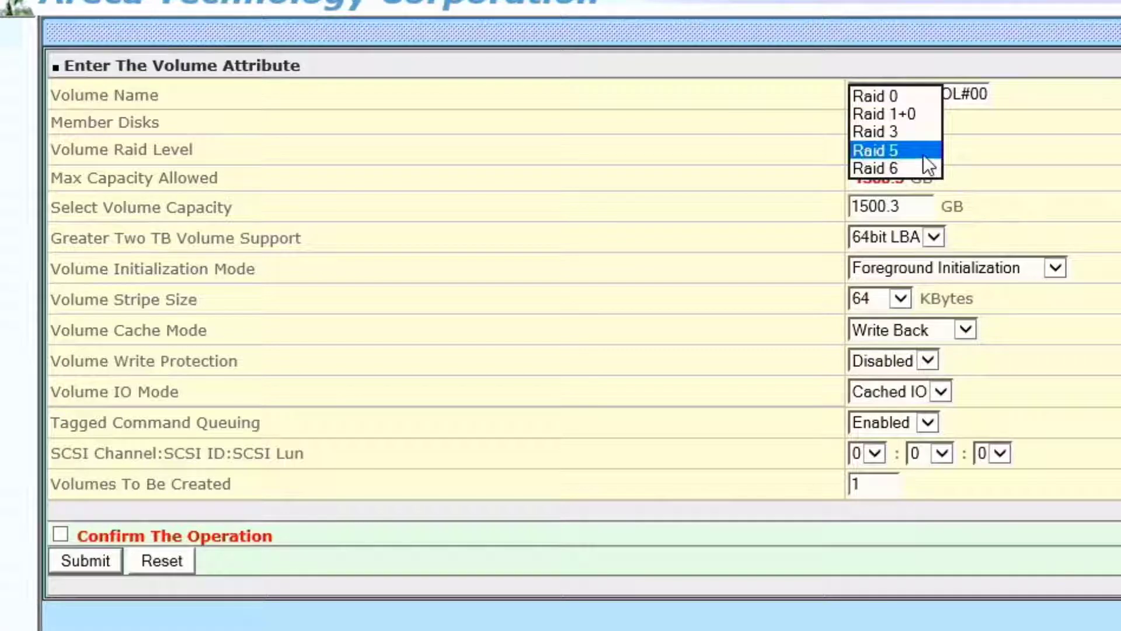
click(923, 153)
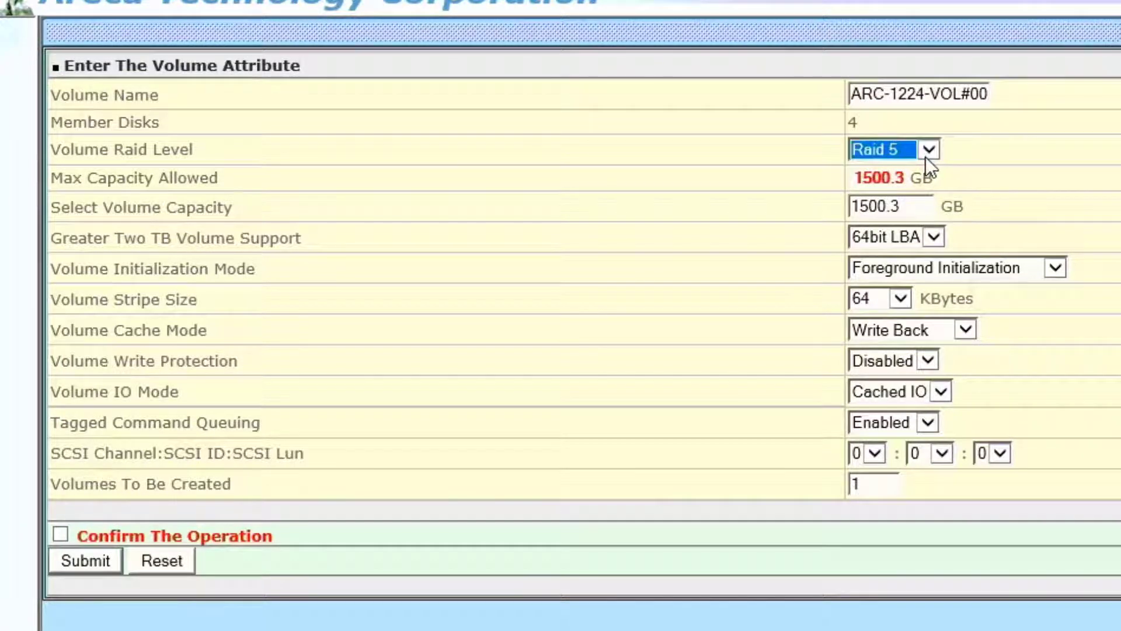
click(926, 154)
click(920, 167)
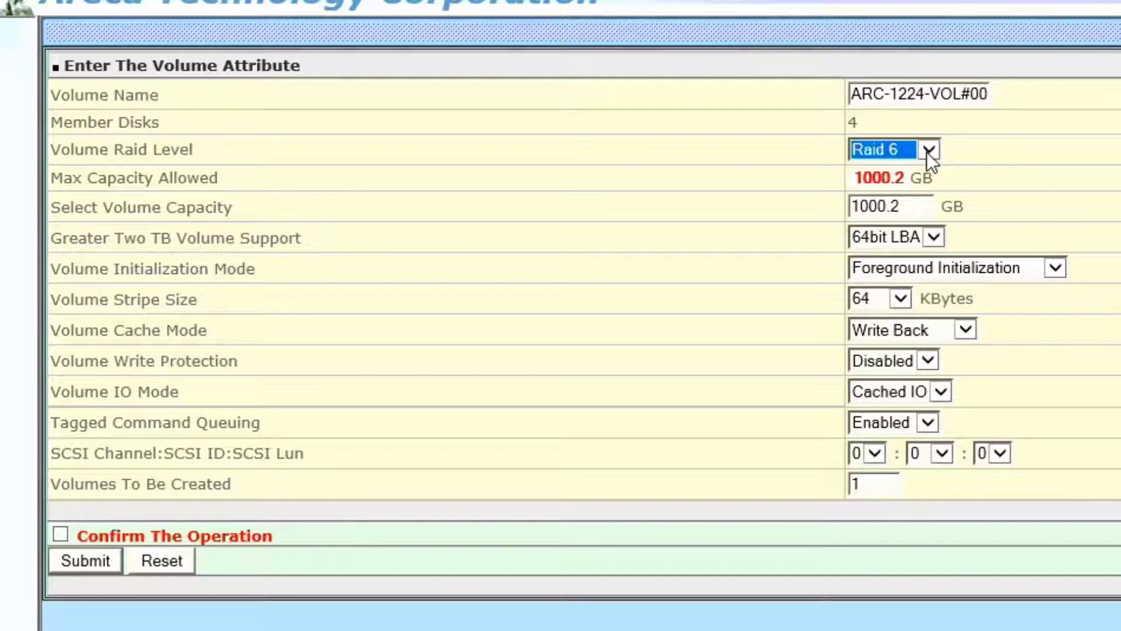
click(928, 150)
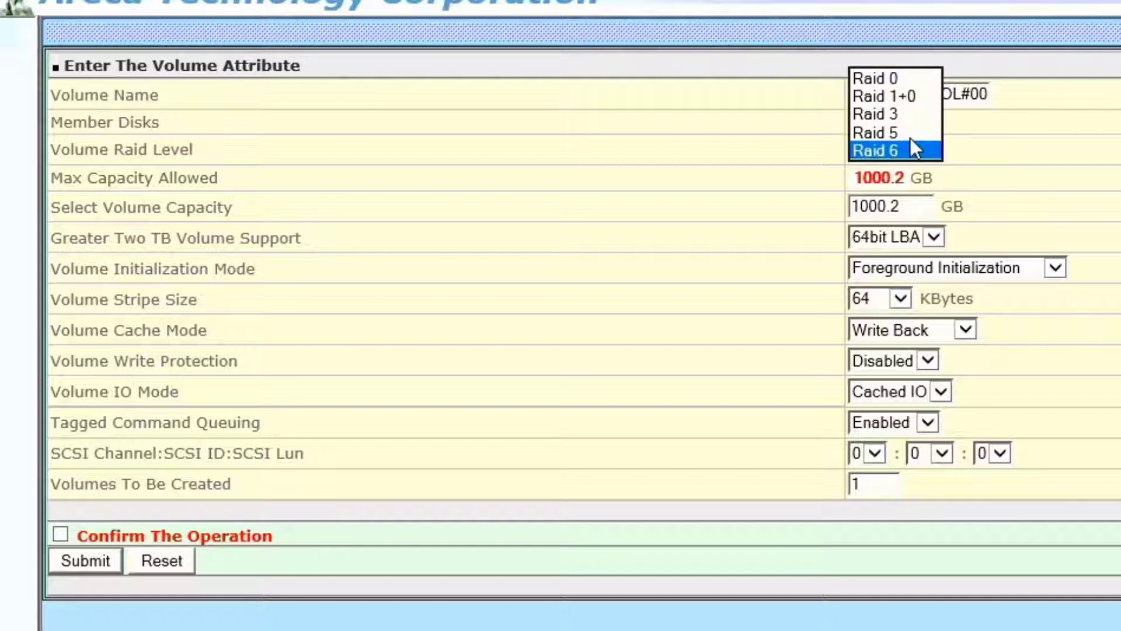
click(910, 137)
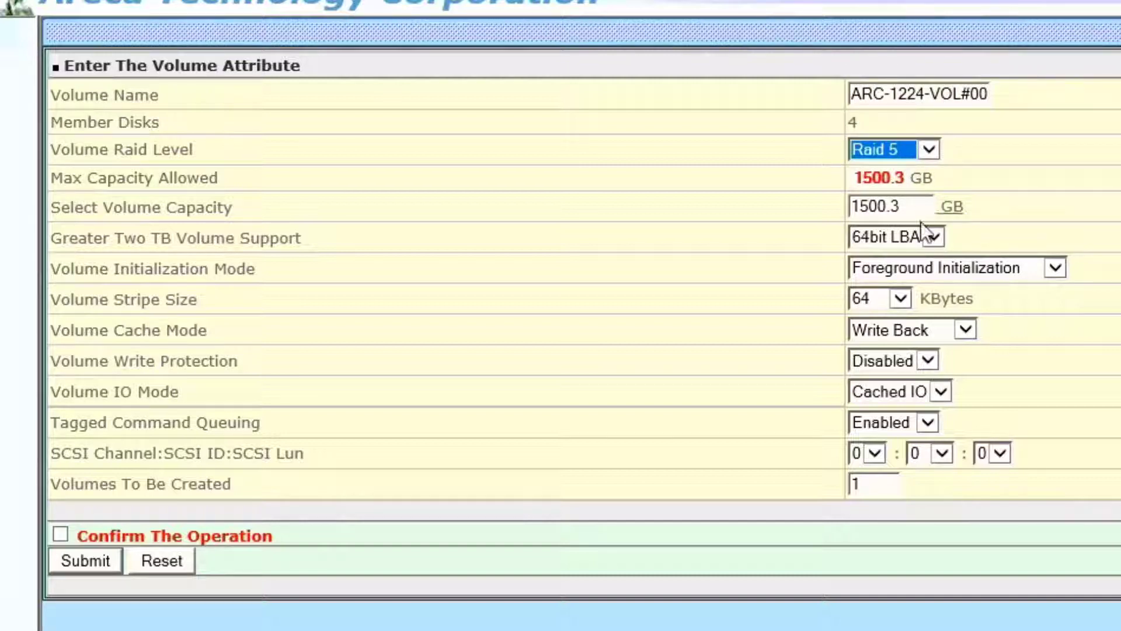
click(1056, 264)
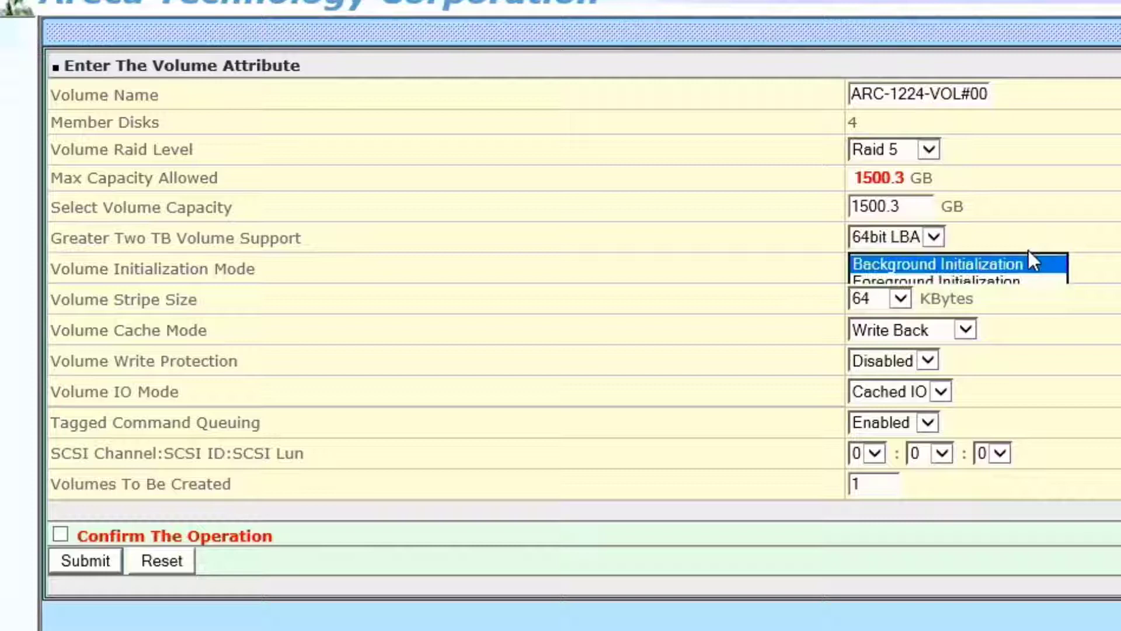
click(1028, 250)
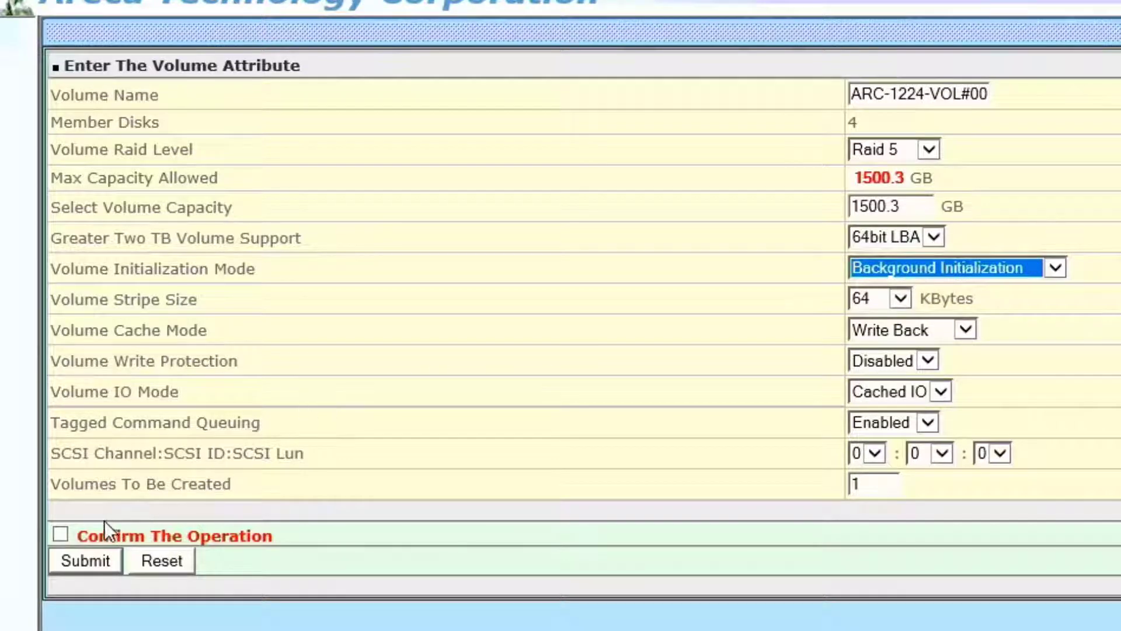
click(61, 535)
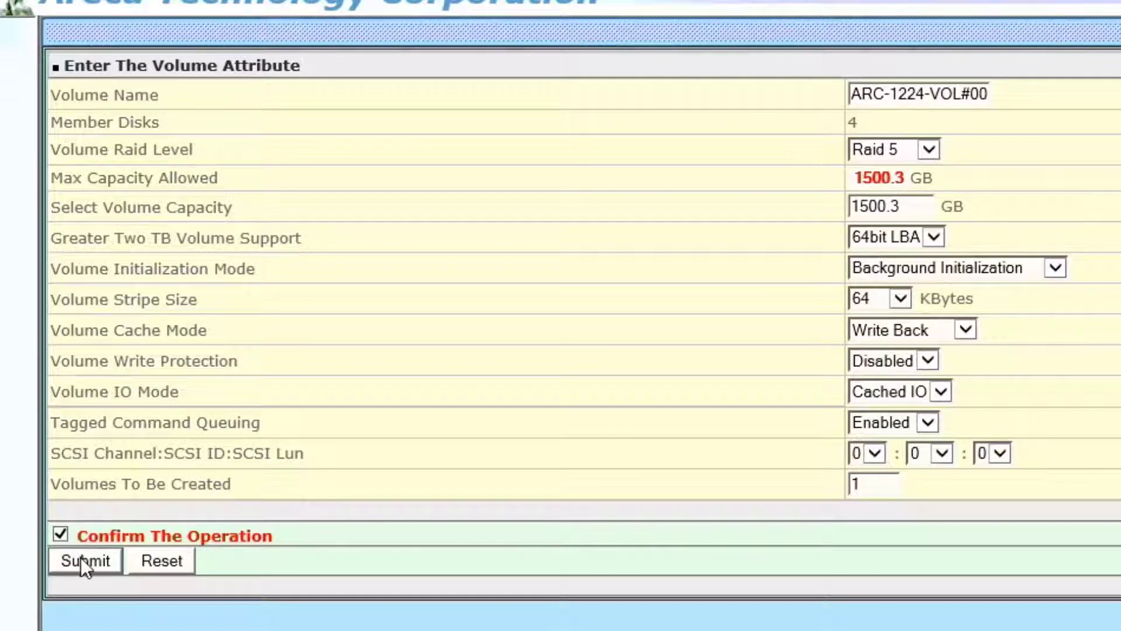
click(81, 557)
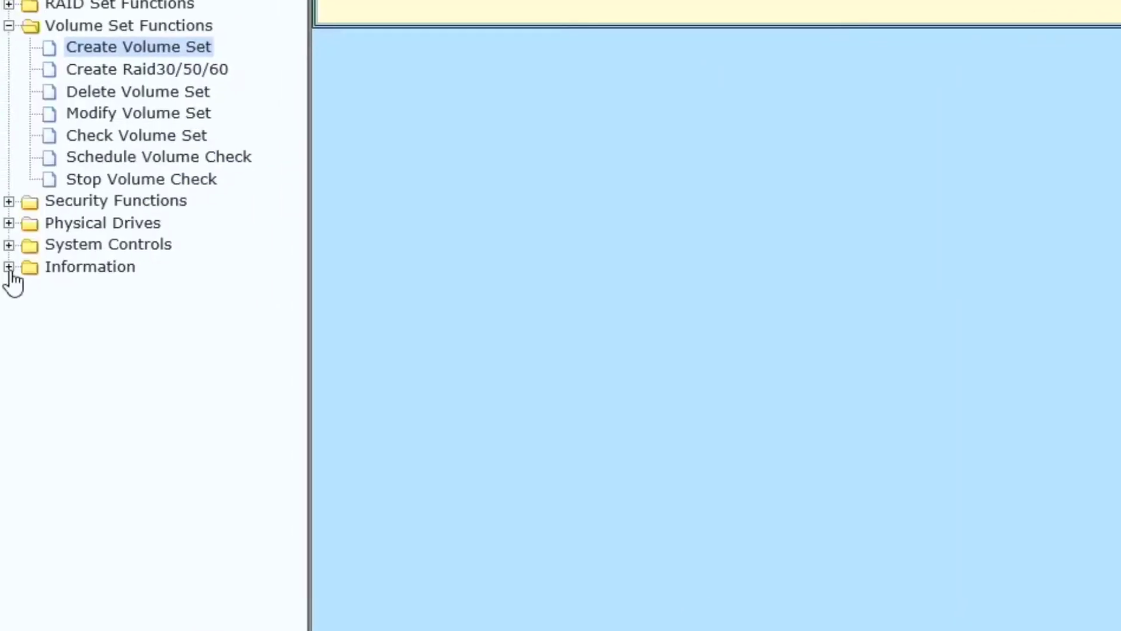
- Show the RAID Set Hierarchy page from the Information section
click(8, 266)
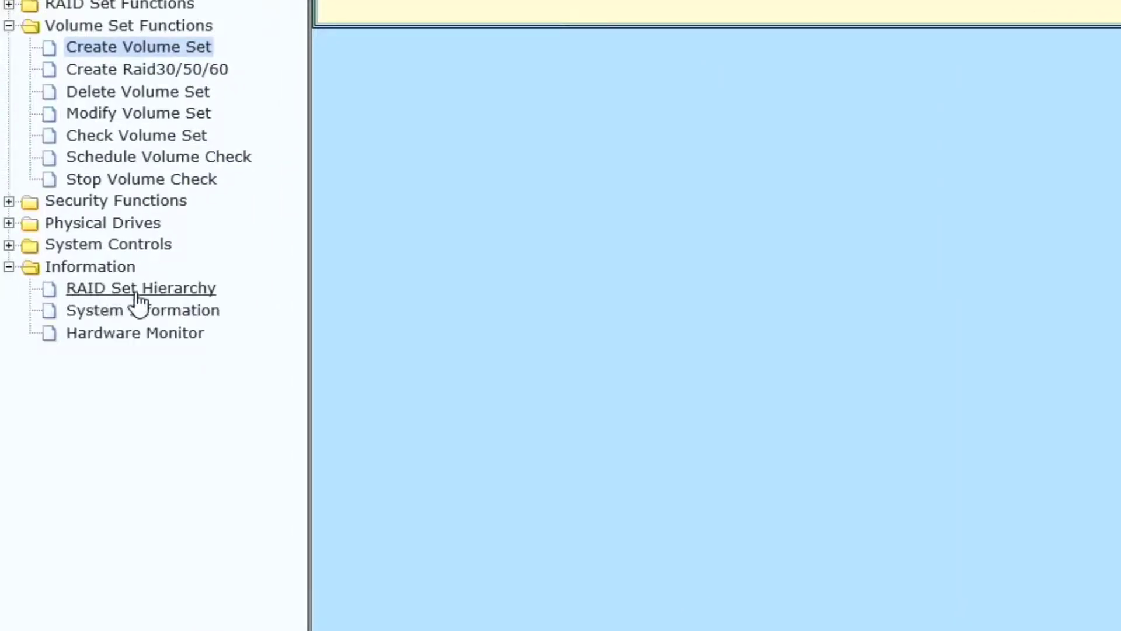
click(162, 295)
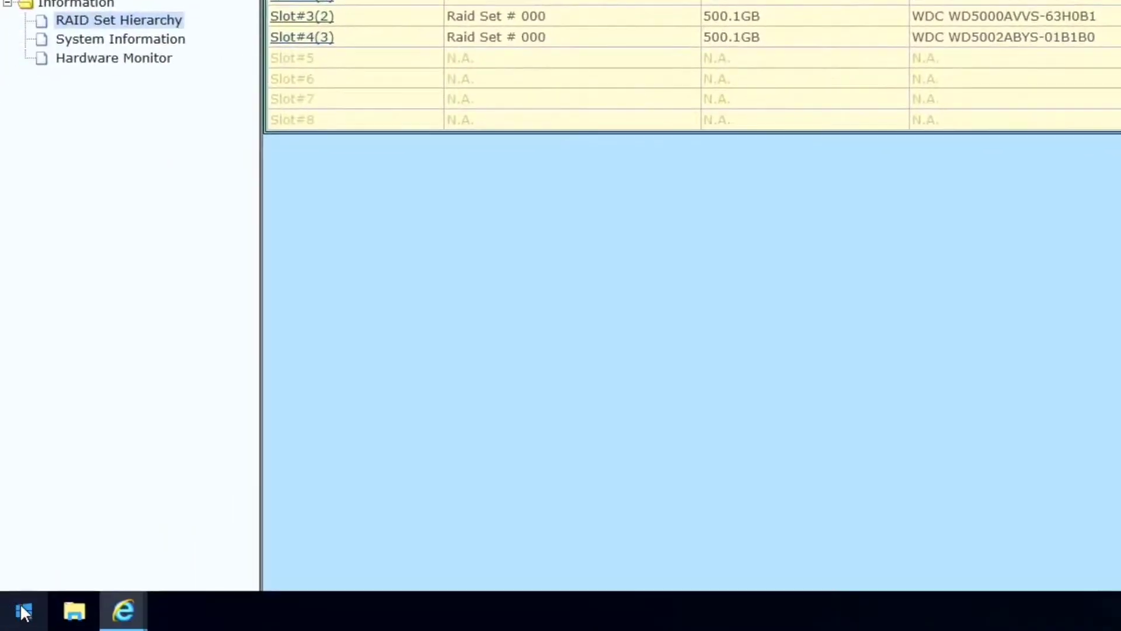
- Search the Start menu for 'disk man' and launch Create and format hard disk partitions
click(24, 611)
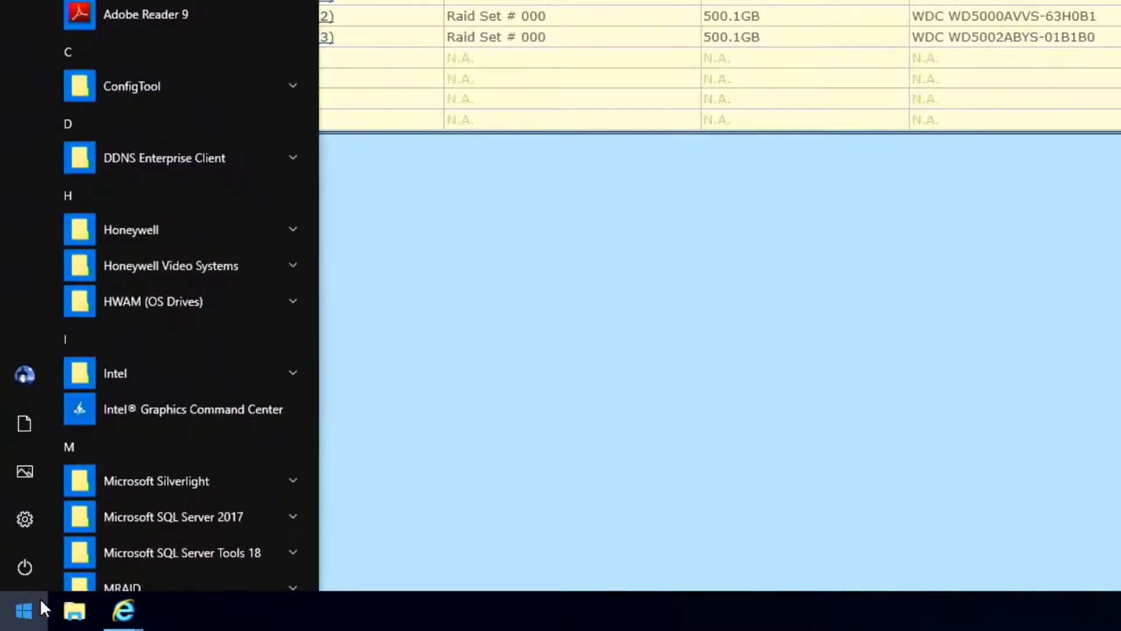
text(disk man)
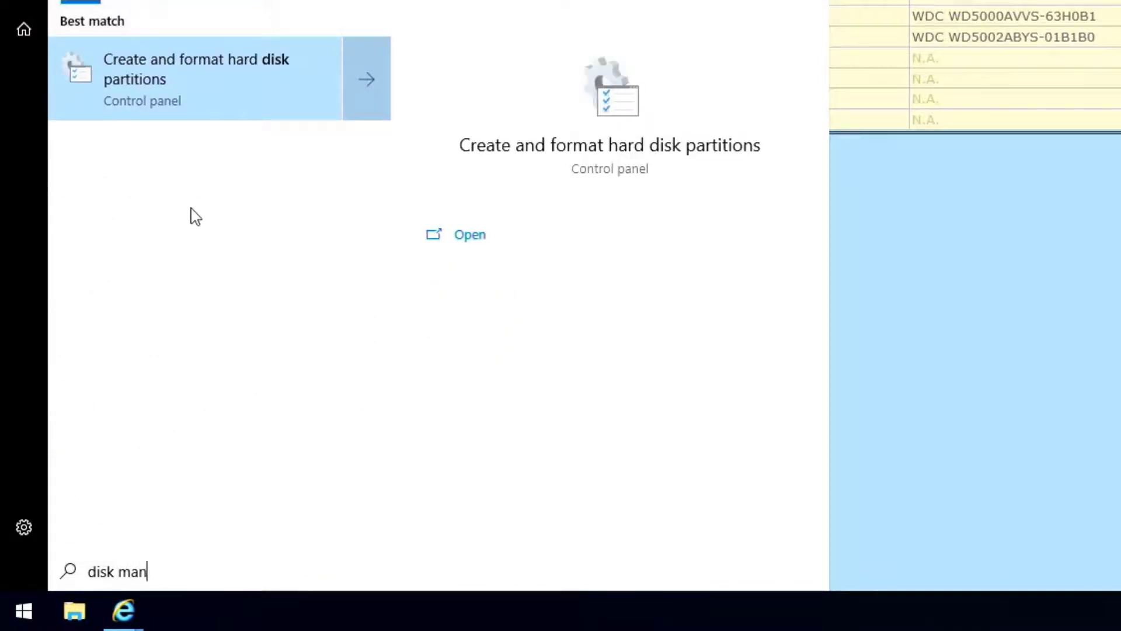
click(191, 95)
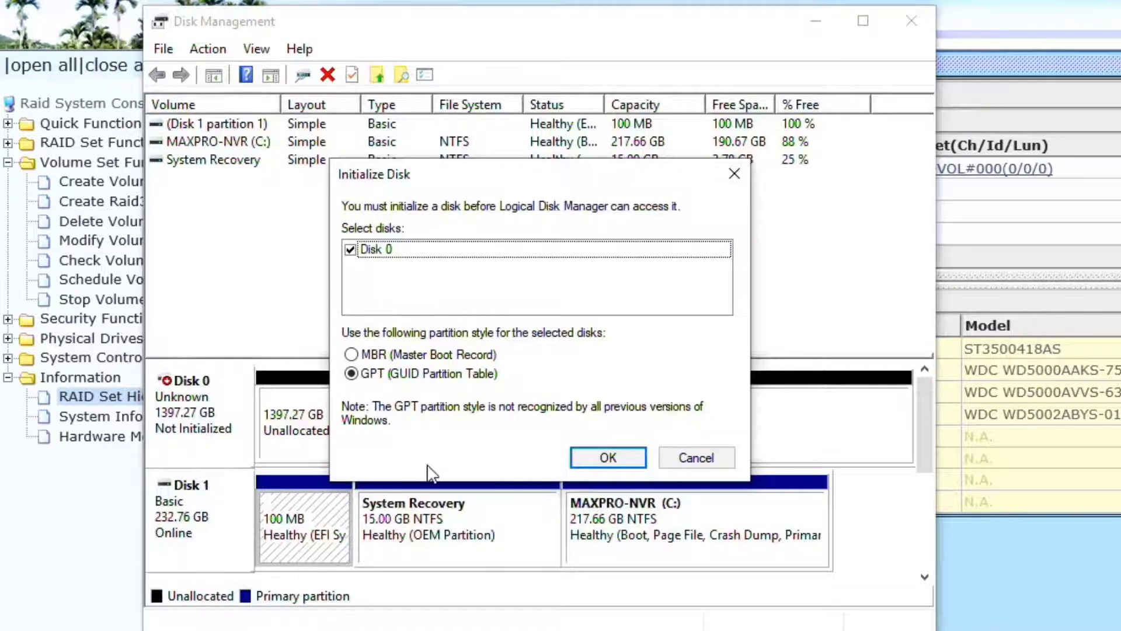
- Initialize Disk 0 with GPT and select its unallocated space
click(596, 460)
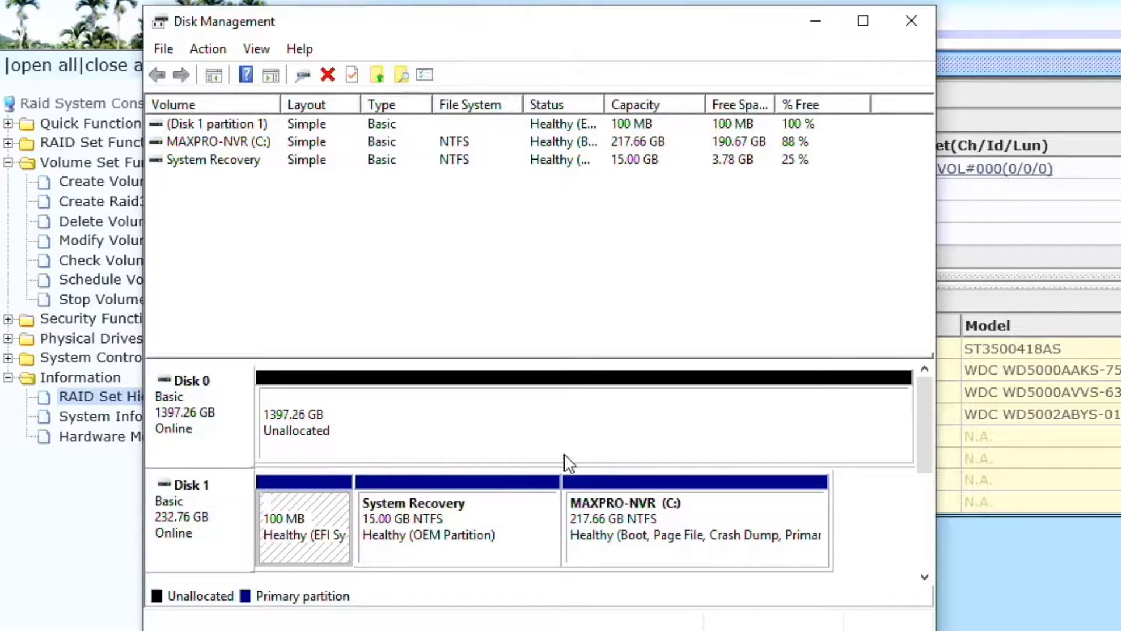
click(420, 422)
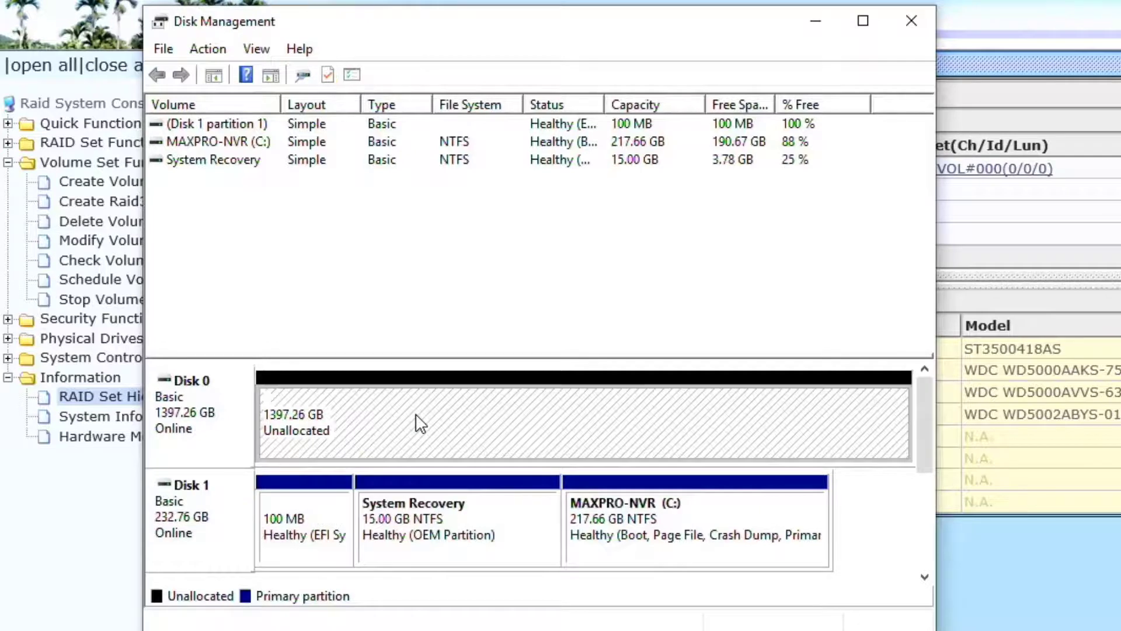
- Start a New Simple Volume using the full 1430790 MB size and drive letter D
right_click(418, 422)
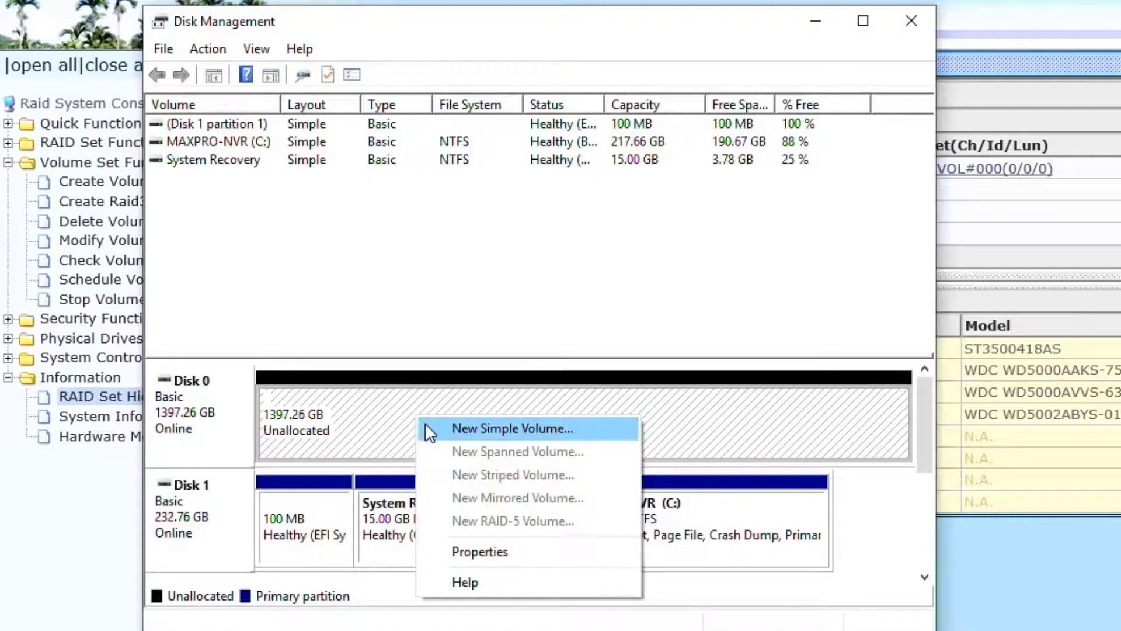
click(432, 430)
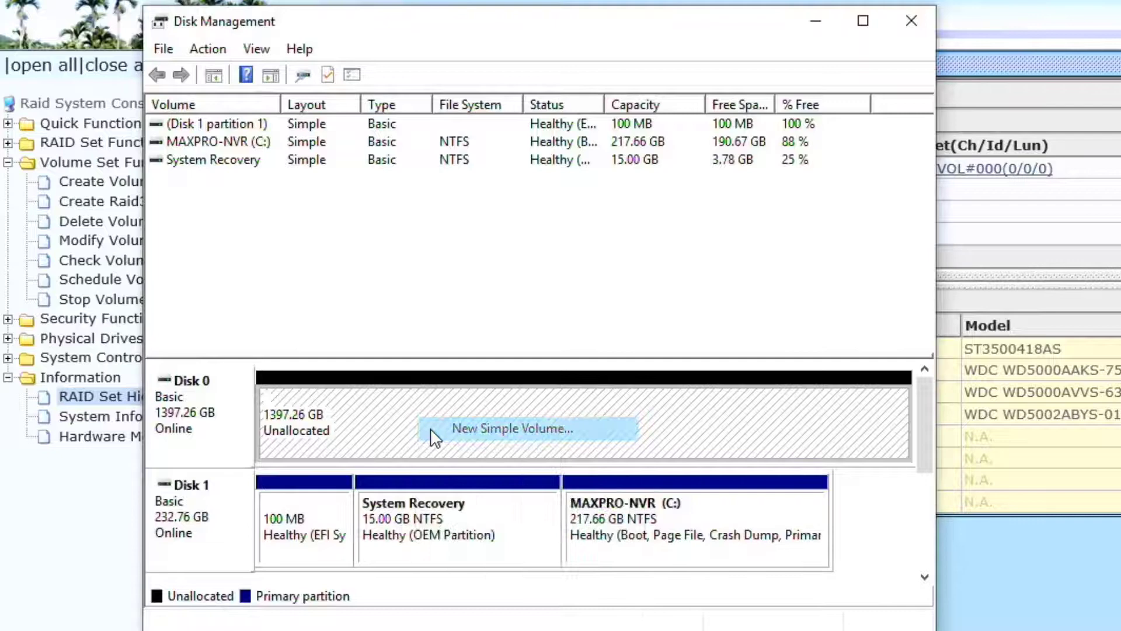
click(549, 500)
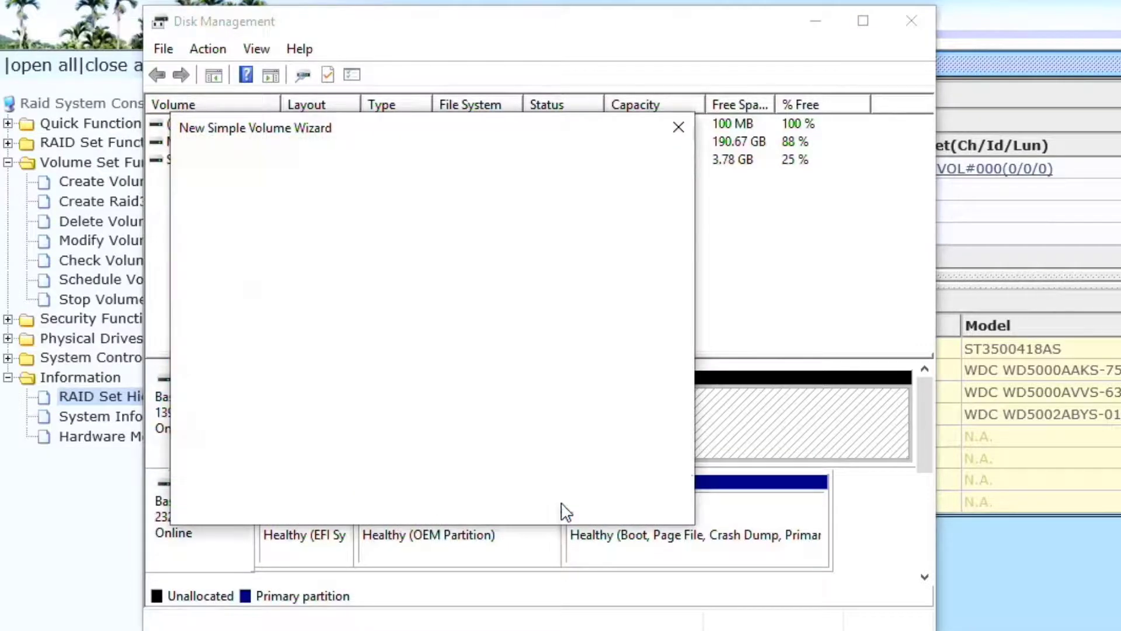
click(552, 502)
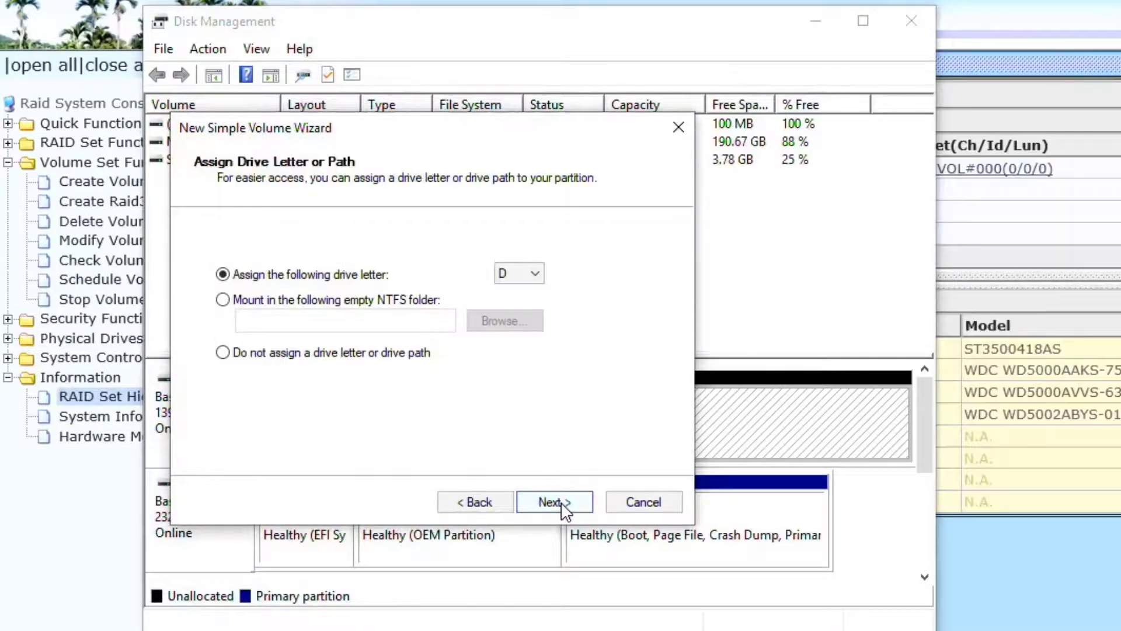
click(552, 502)
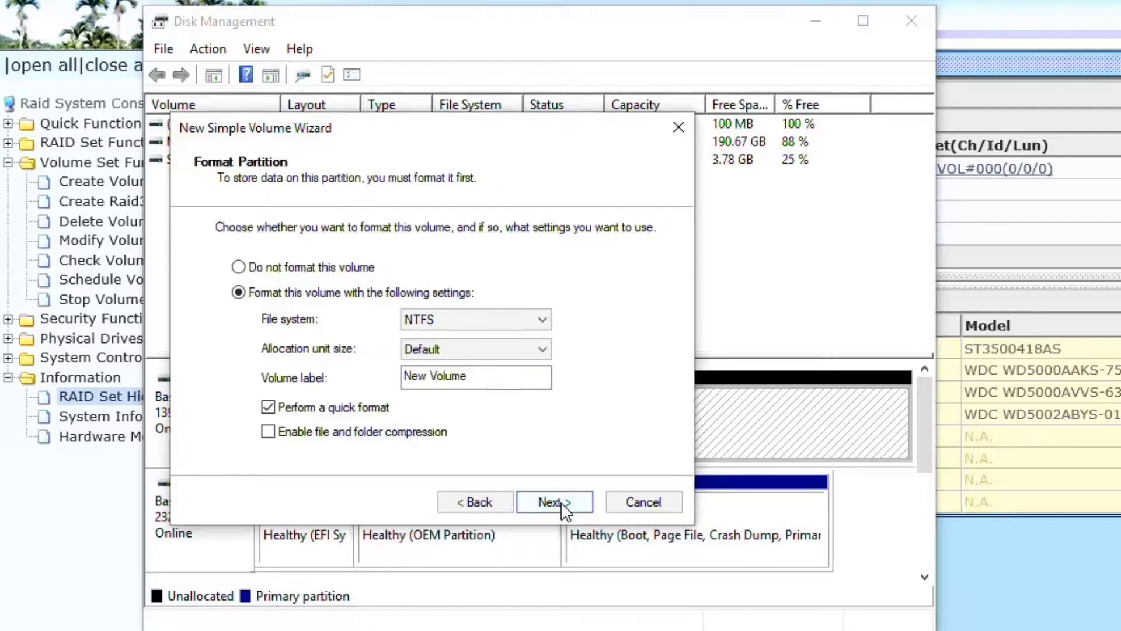
- Label the volume 'VideoStorage' and quick-format it as NTFS
drag(512, 376, 401, 378)
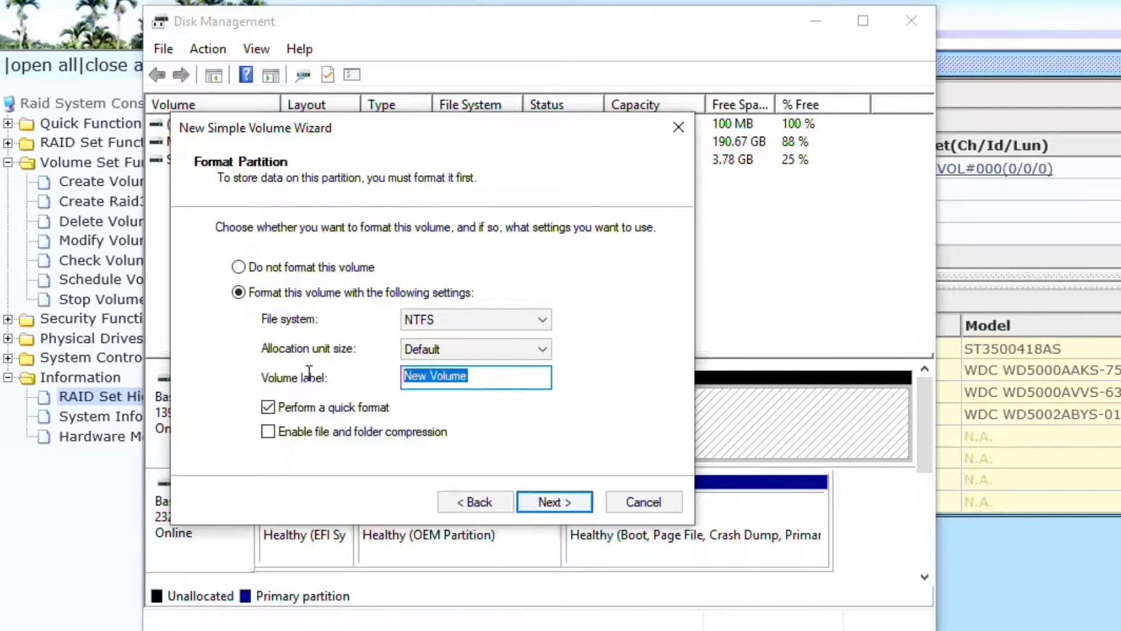
text(Vide)
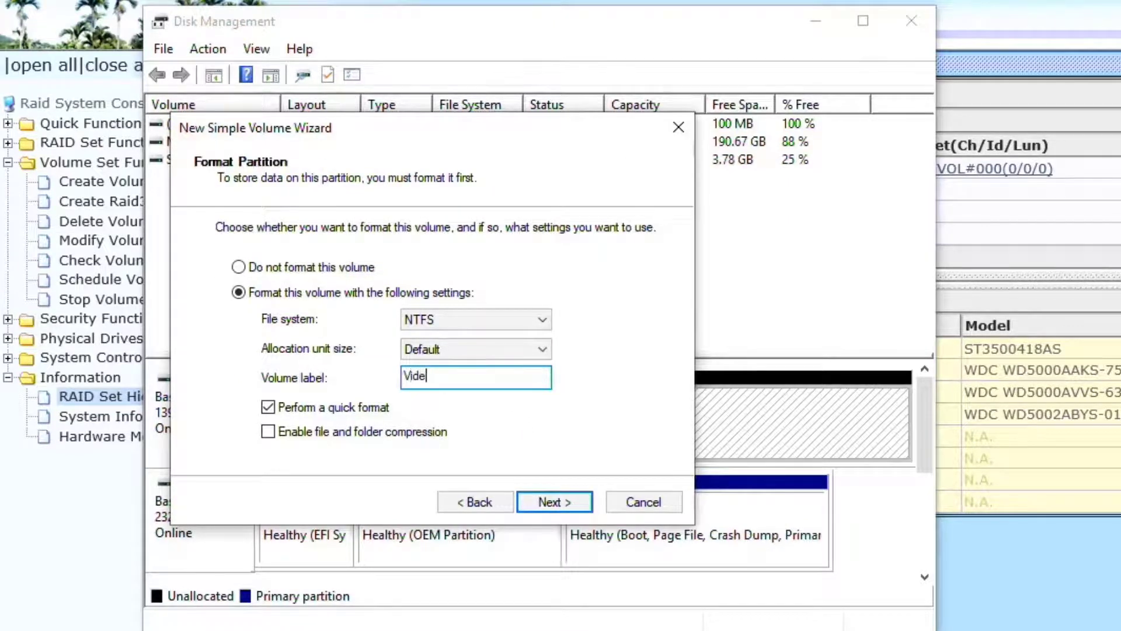
text(oStorage)
click(554, 502)
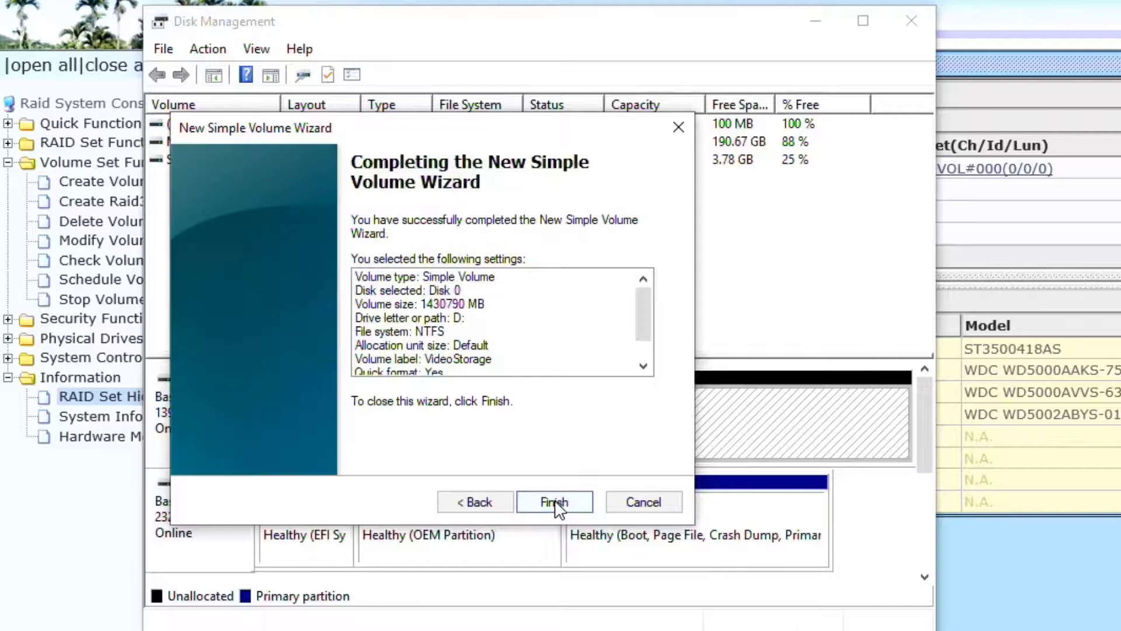
click(554, 502)
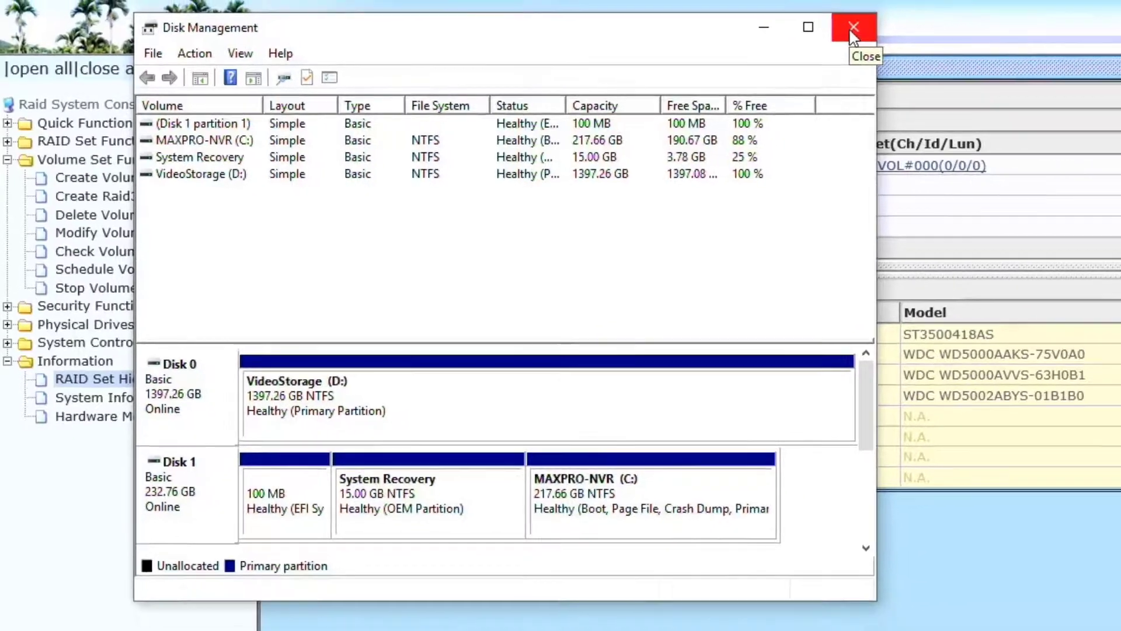
- Close Disk Management to return to the Areca RAID Set Hierarchy page
click(908, 22)
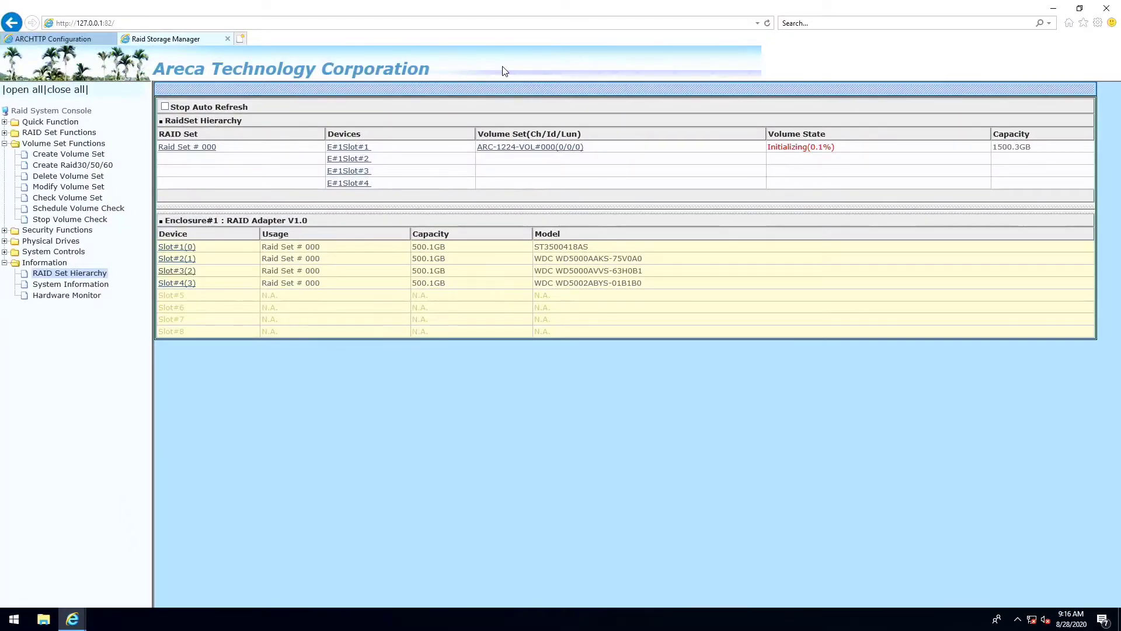